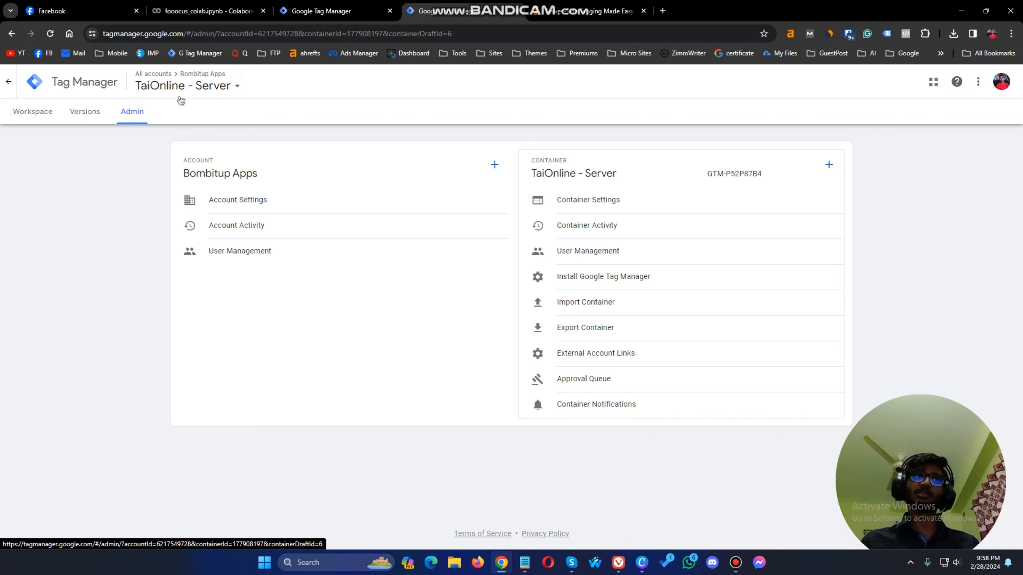
left_click(188, 85)
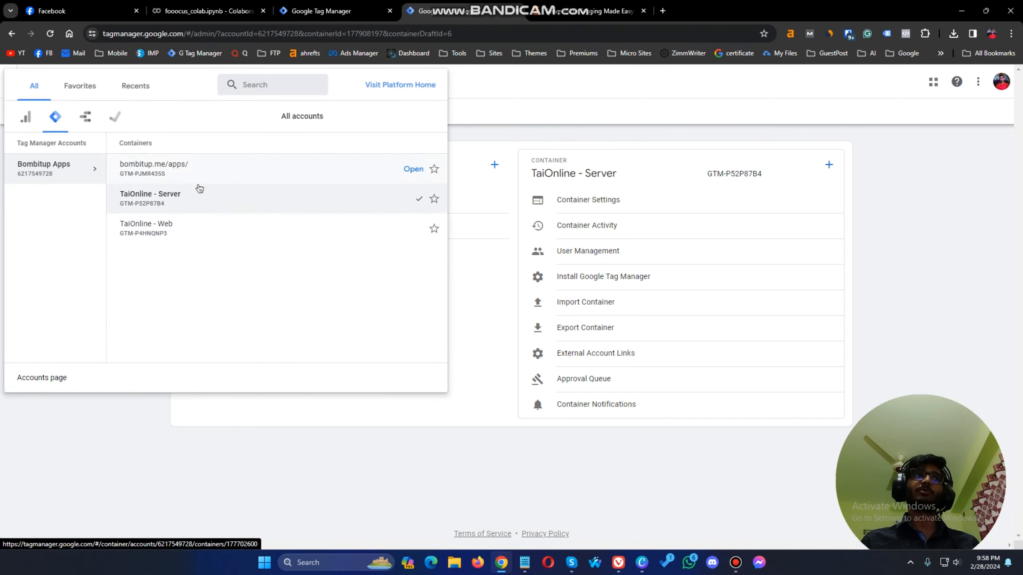
left_click(155, 400)
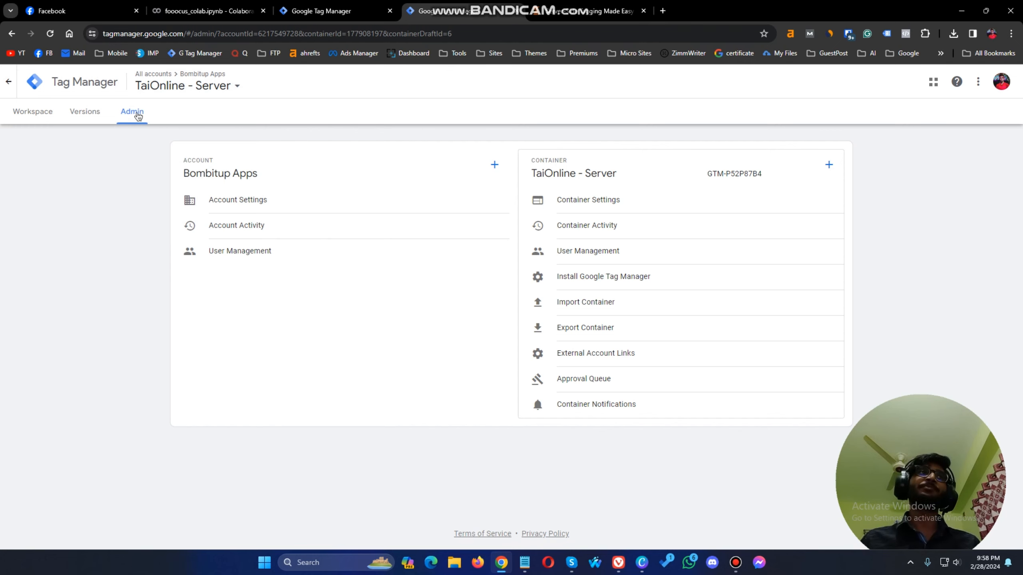
- Create a container named "Tai Online - Server" for the Server target platform and choose to provision its tagging server manually
left_click(828, 166)
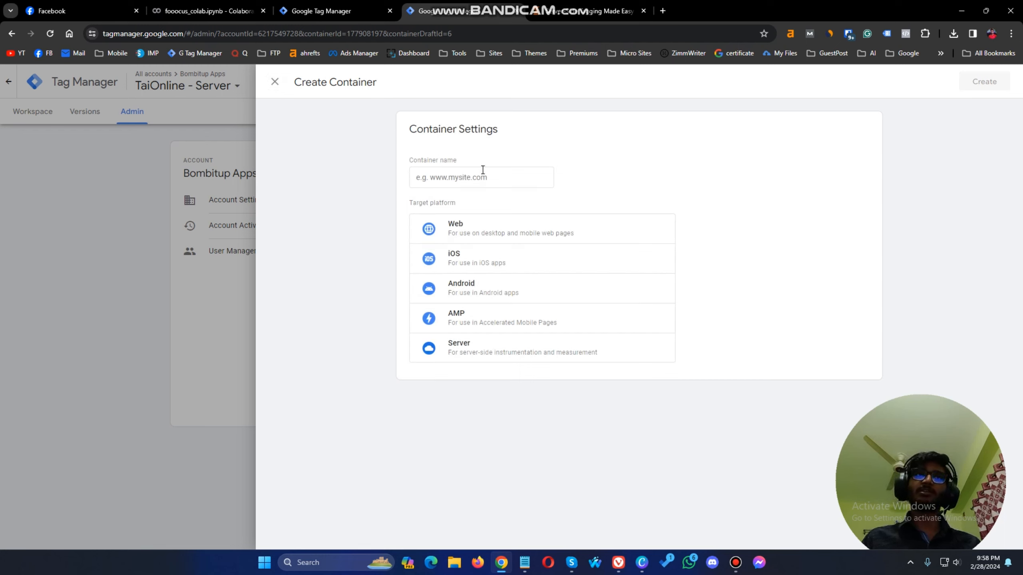
left_click(480, 179)
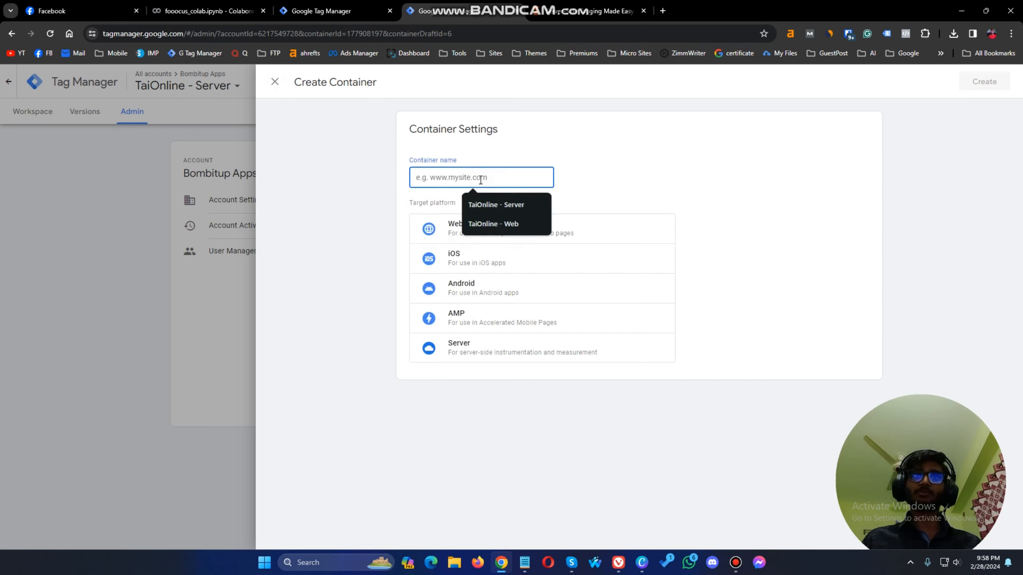
left_click(502, 201)
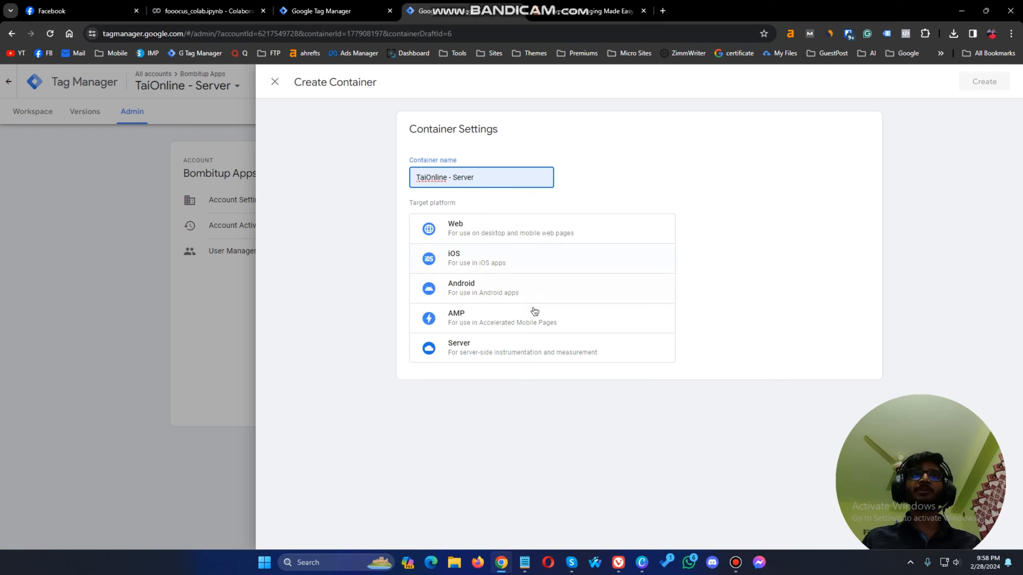
left_click(447, 358)
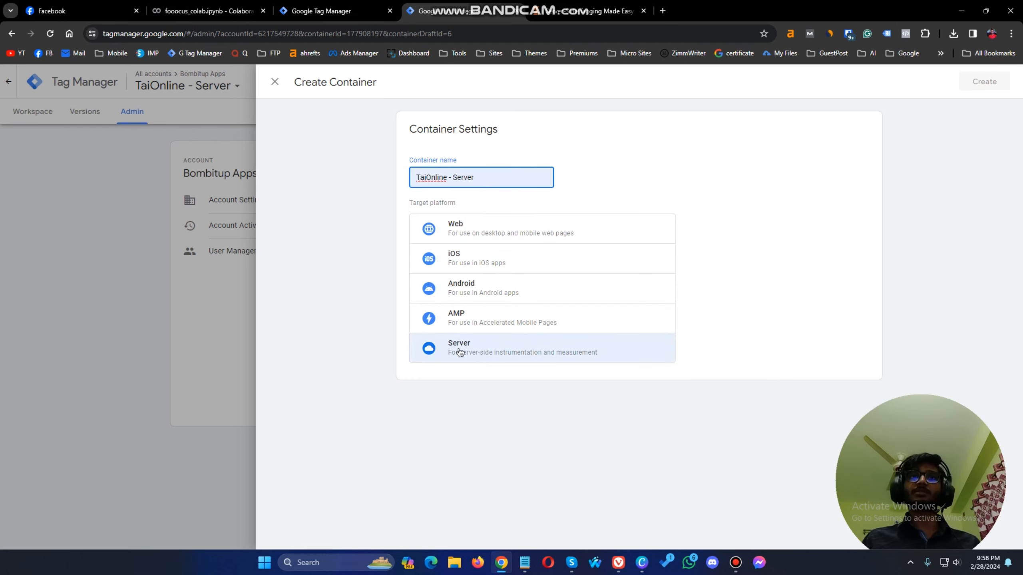
left_click(490, 356)
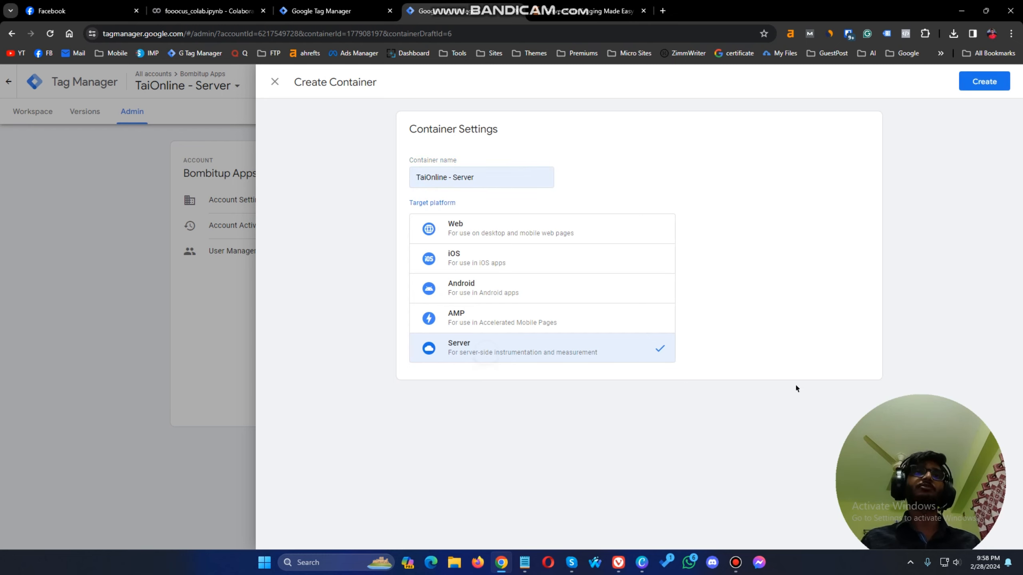
left_click(989, 82)
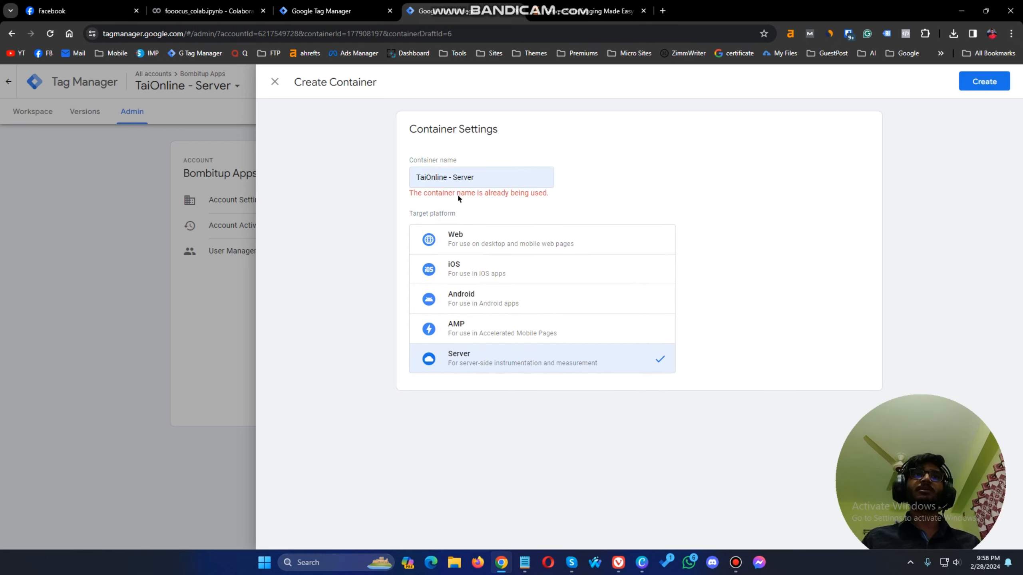
left_click(429, 178)
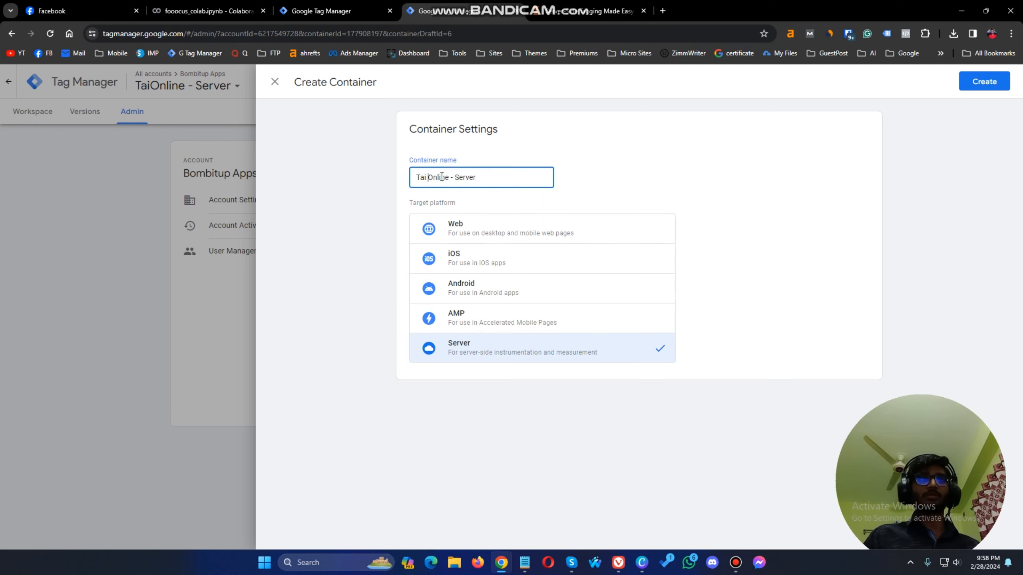
left_click(986, 91)
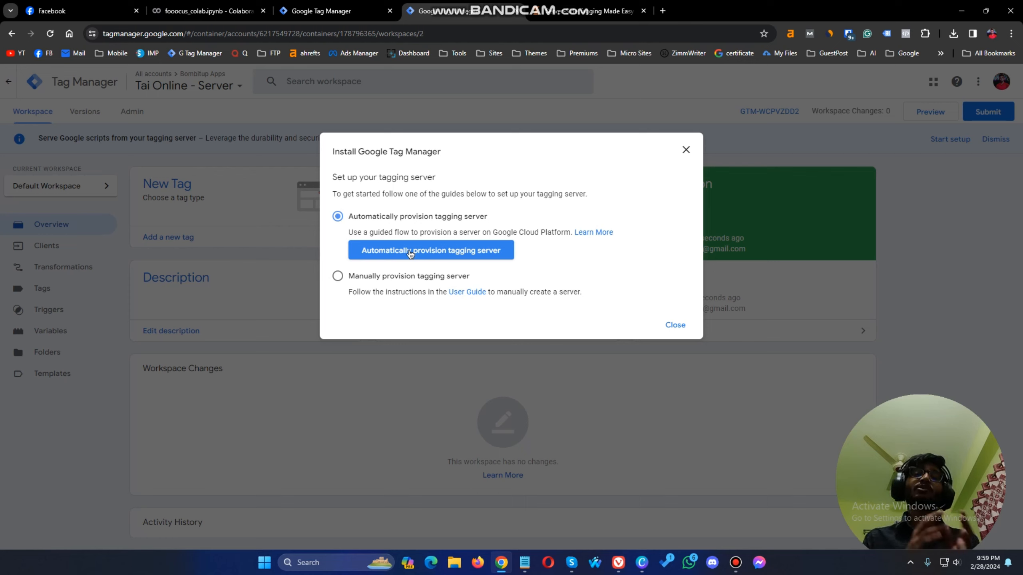
left_click(389, 276)
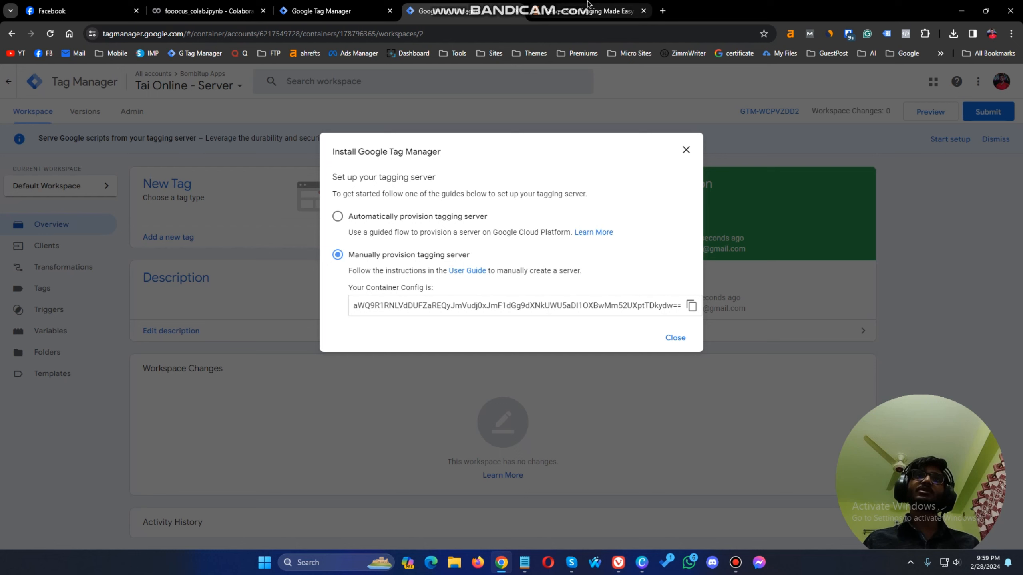
- Switch to Stape and open the account dashboard at the recent GTM containers
left_click(603, 12)
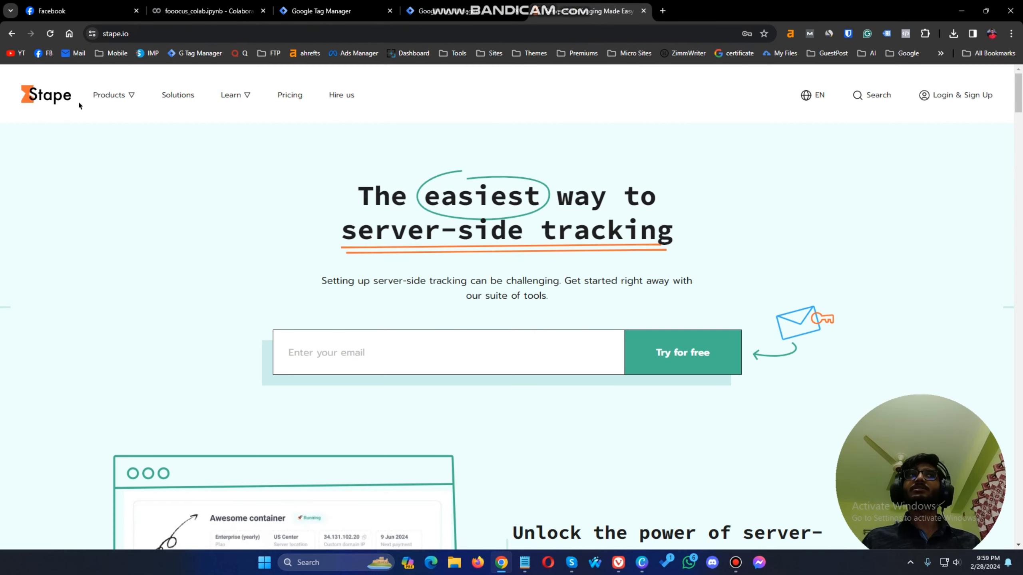
left_click(973, 97)
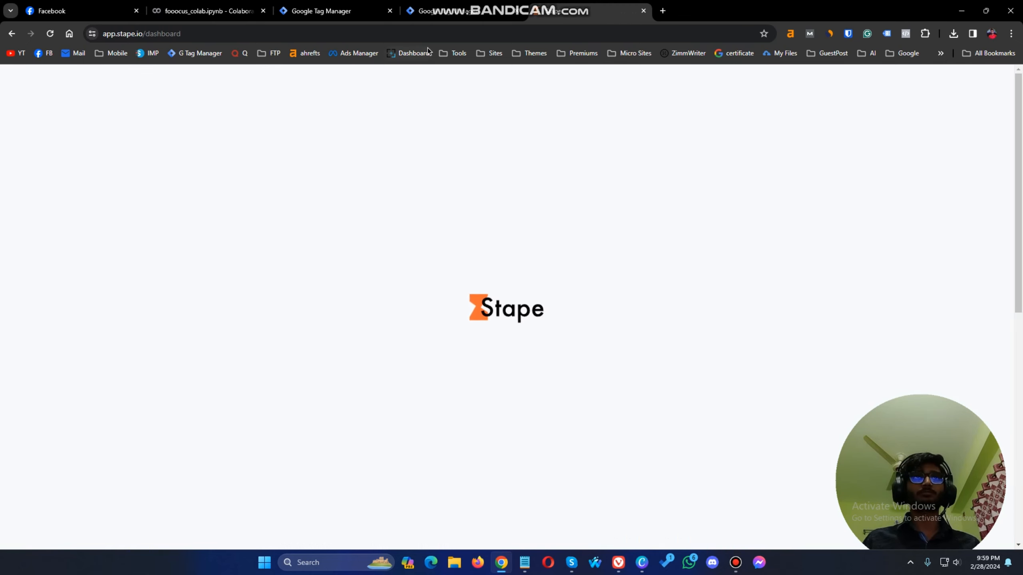
scroll(540, 242, "down", 5)
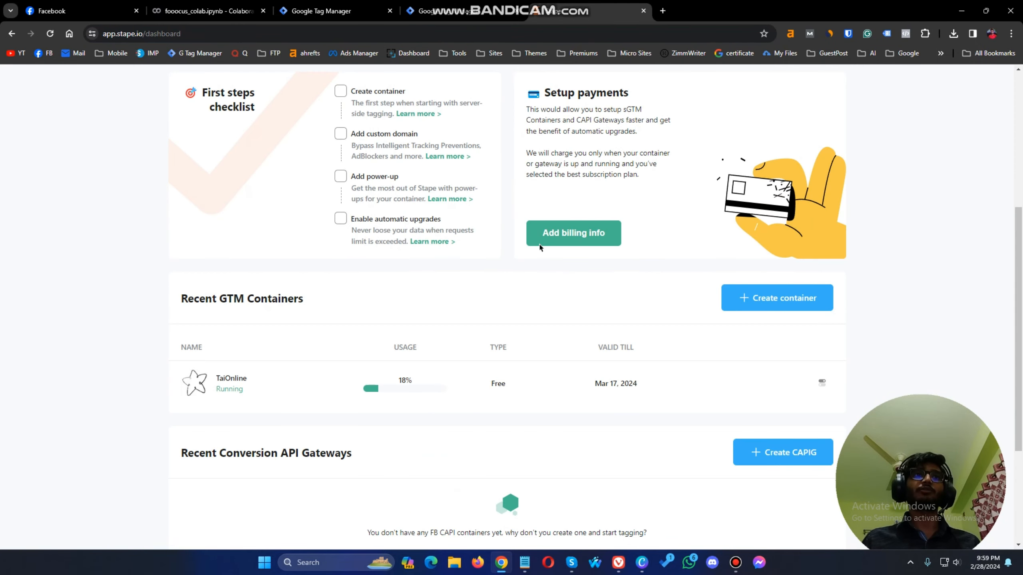
scroll(566, 295, "up", 5)
scroll(791, 258, "down", 5)
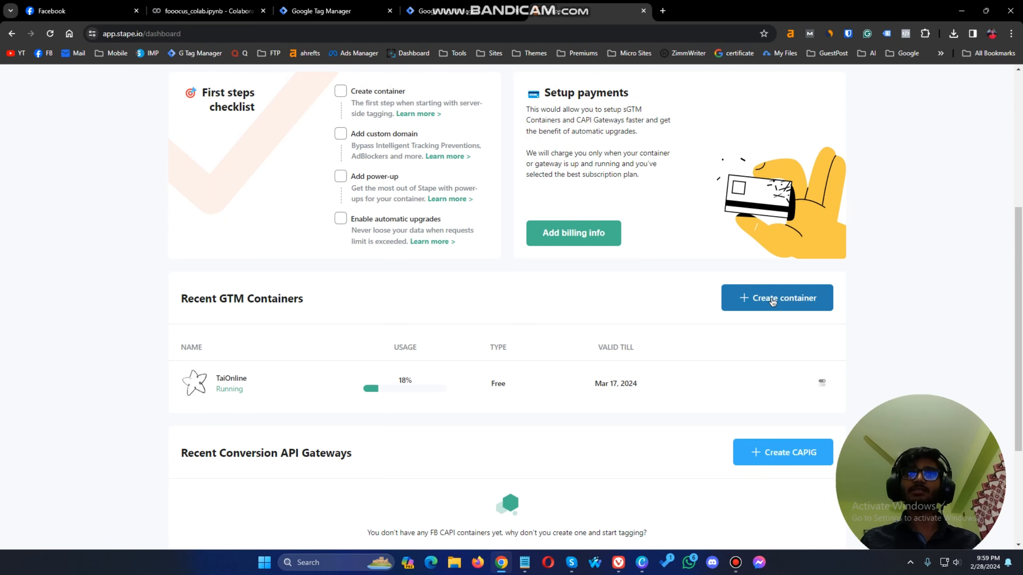
- Start a new GTM container in Stape with the container name "Tai Online Demo"
left_click(791, 303)
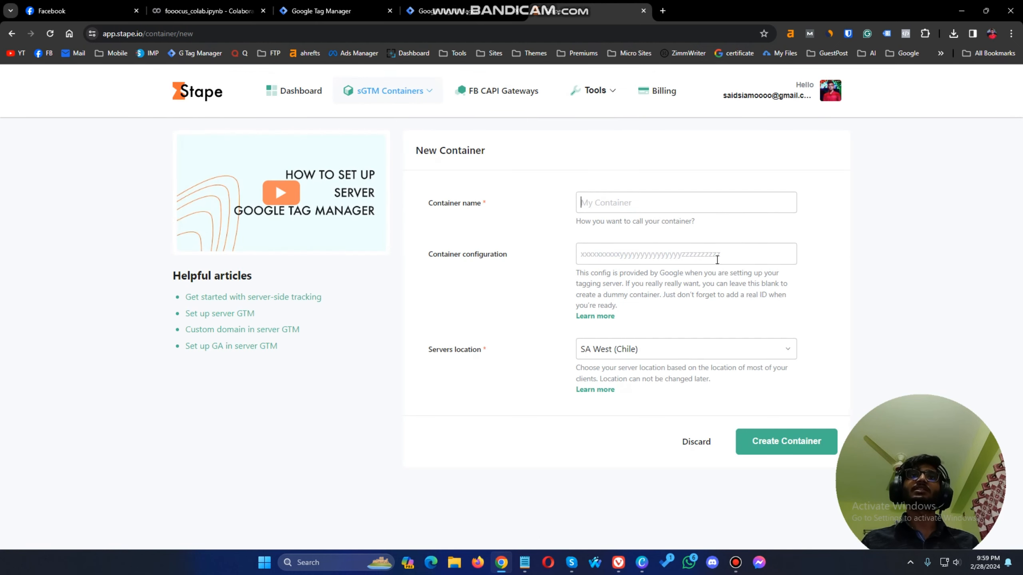
left_click(635, 201)
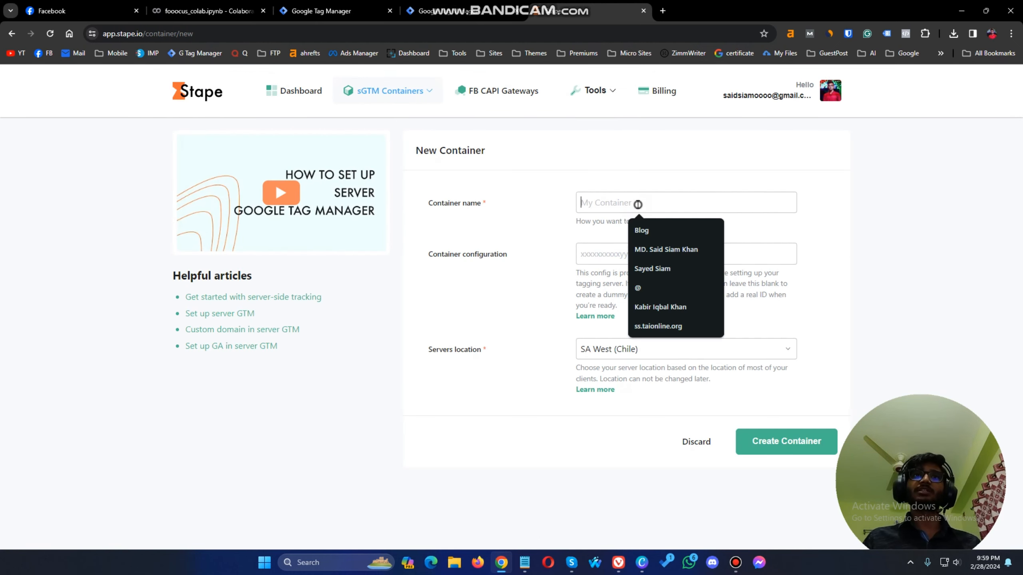
type("Tai ")
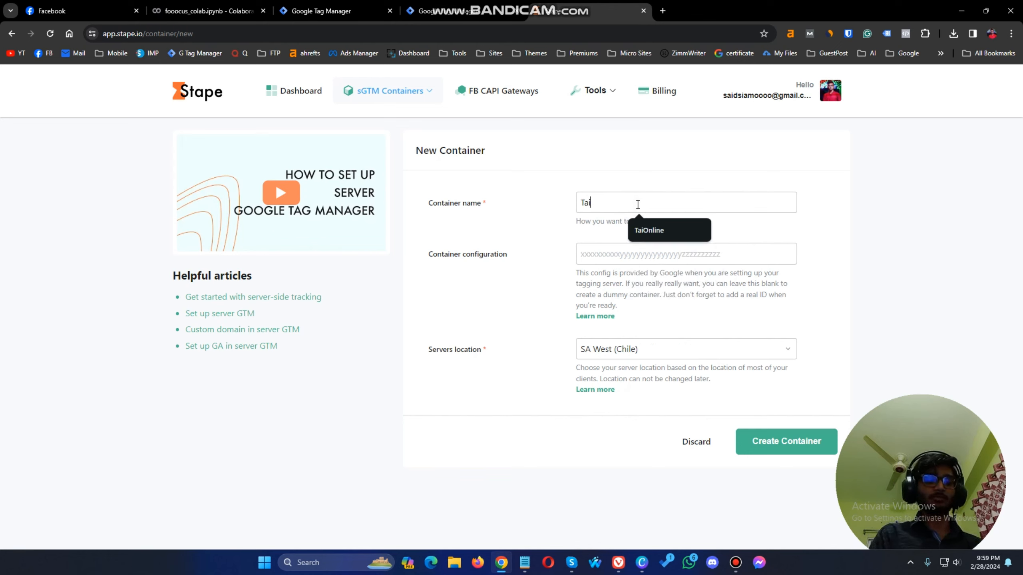
type("Online Demo")
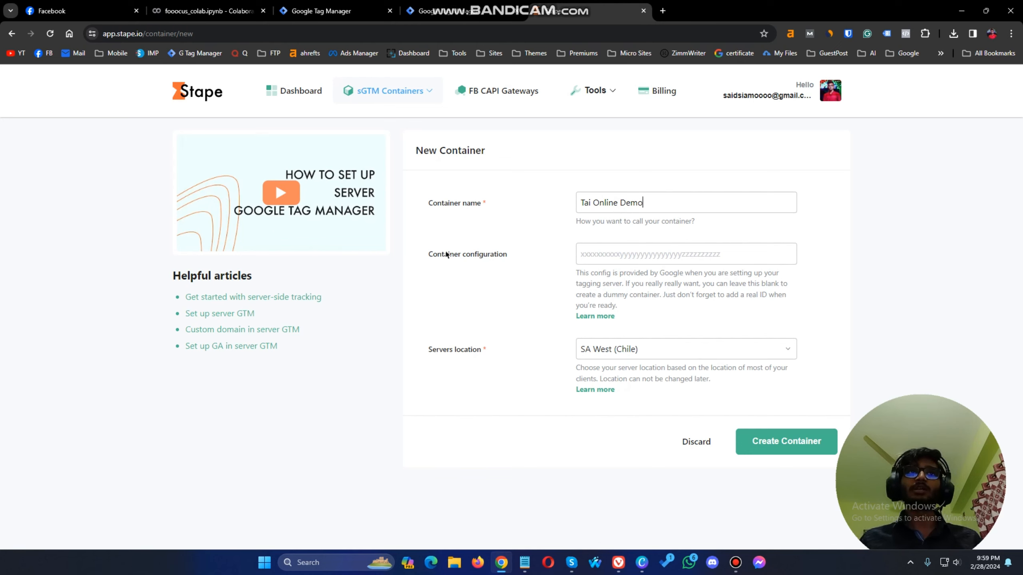
- Copy the container config from Tag Manager and paste it as the container configuration of the new Stape container
left_click_drag(429, 254, 497, 255)
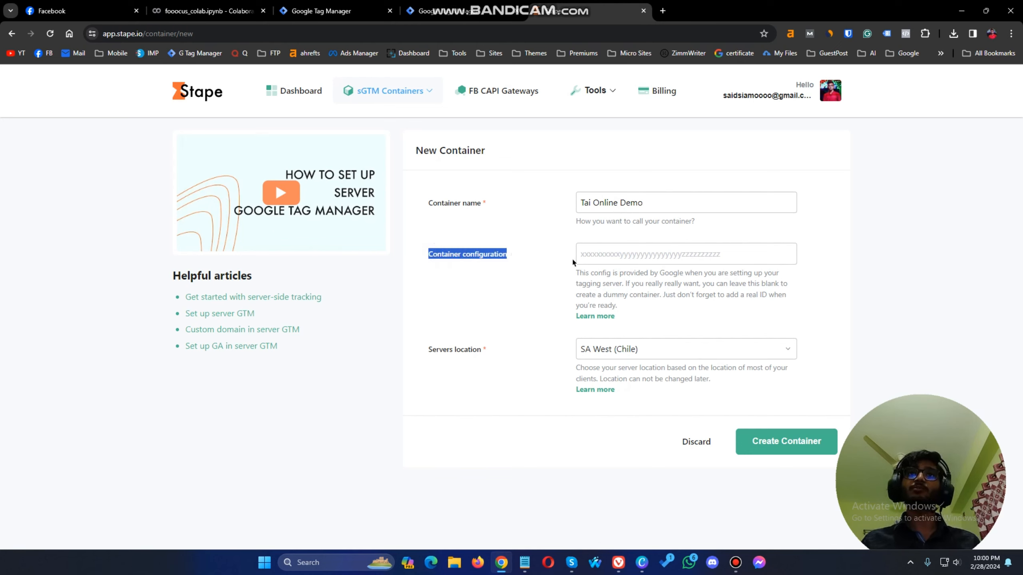
left_click(503, 11)
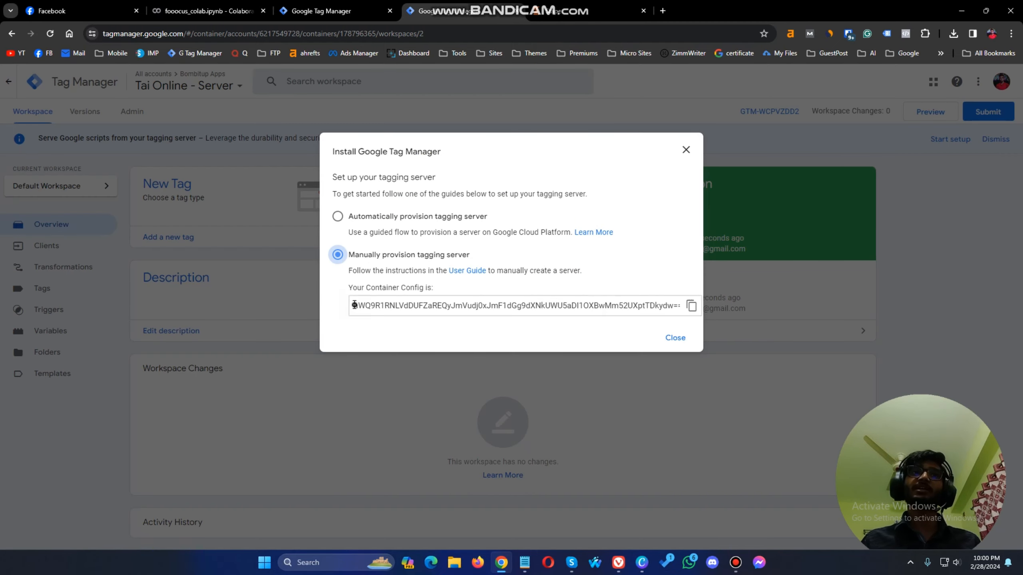
left_click_drag(354, 305, 684, 306)
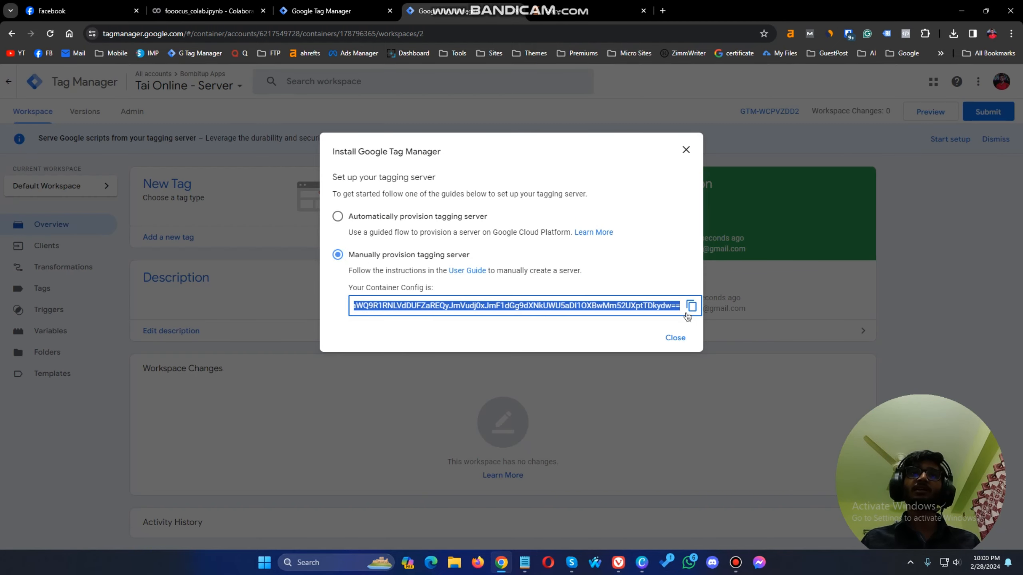
left_click(691, 309)
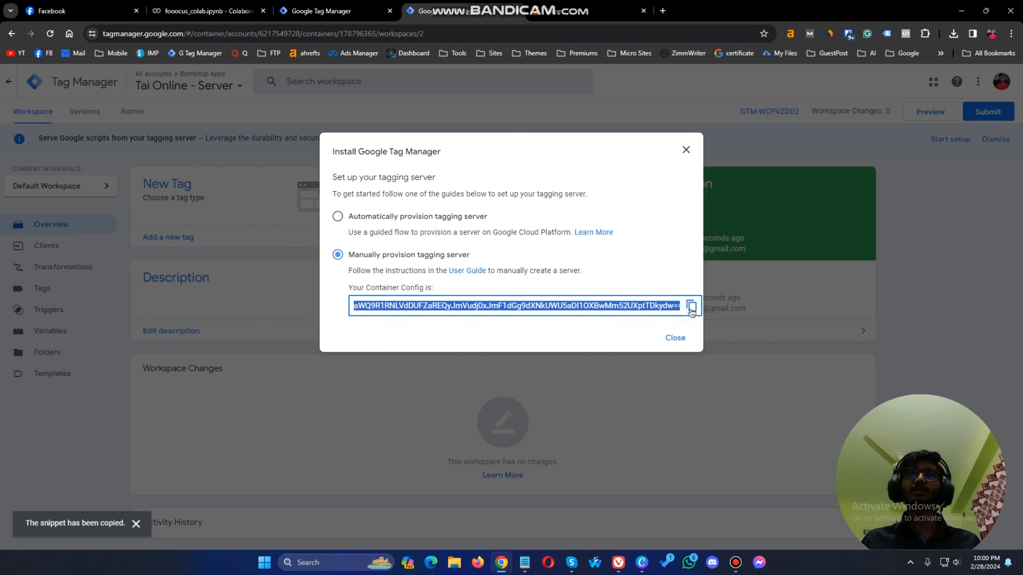
left_click(691, 309)
key("ctrl+Tab")
left_click(625, 256)
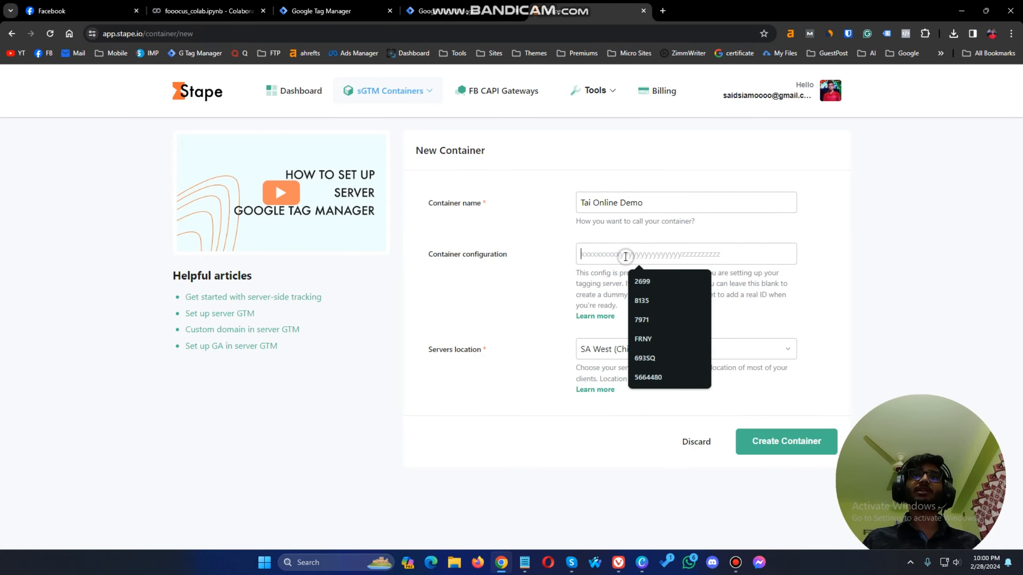
key("ctrl+v")
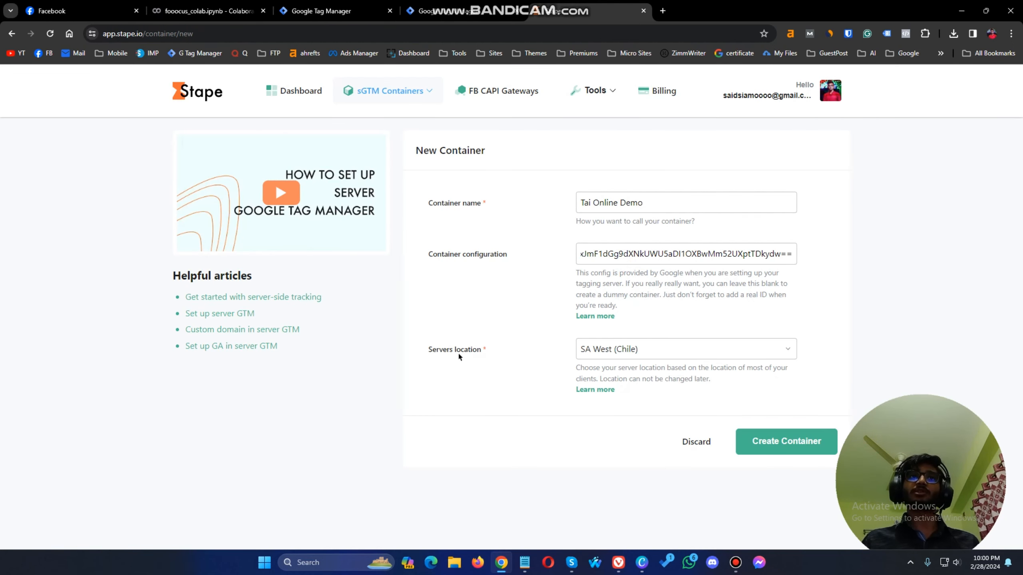
- Set the servers location to US West (Oregon) and submit the new container
left_click(627, 356)
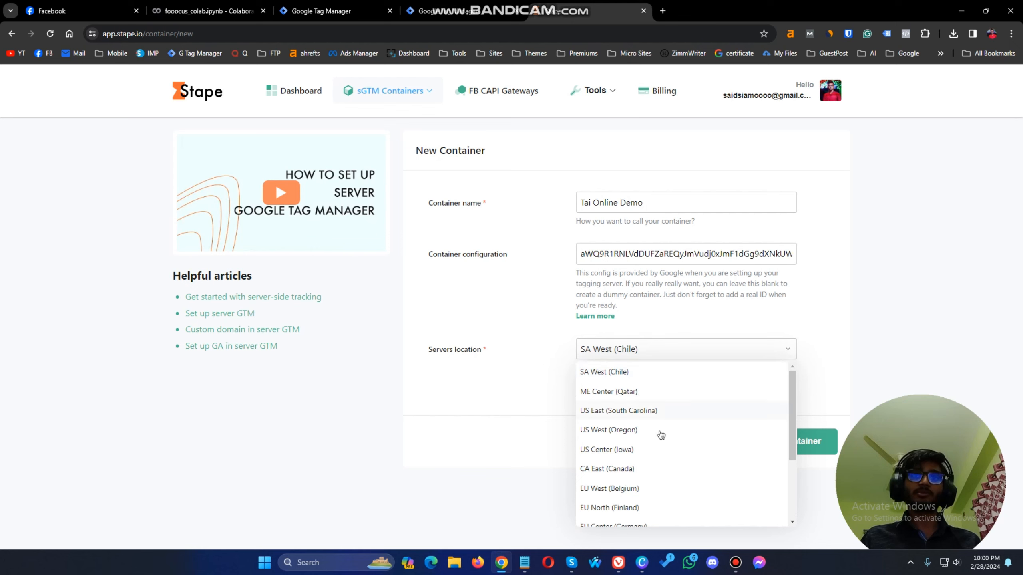
scroll(661, 434, "down", 3)
scroll(661, 435, "up", 3)
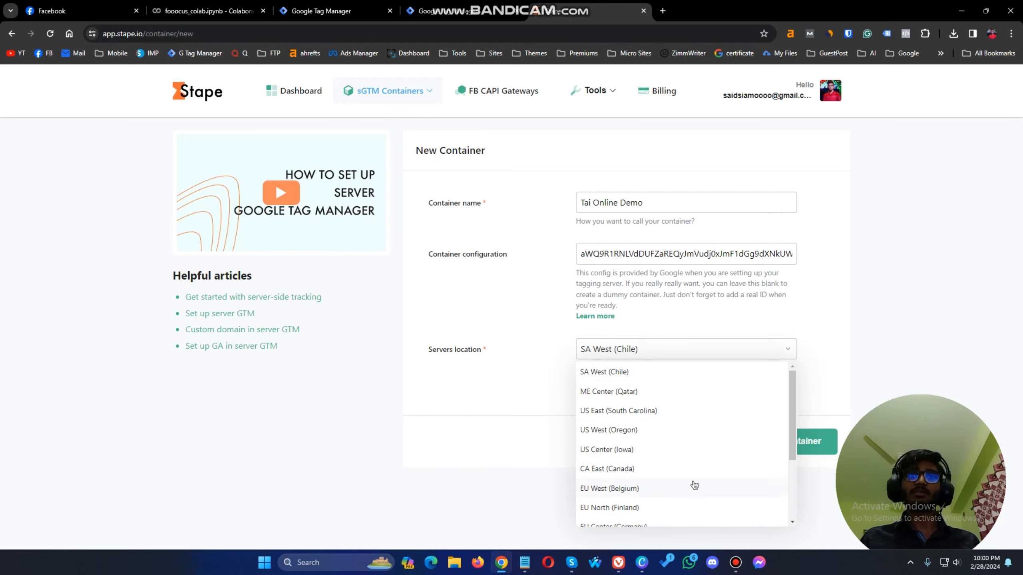
left_click(663, 431)
left_click(757, 441)
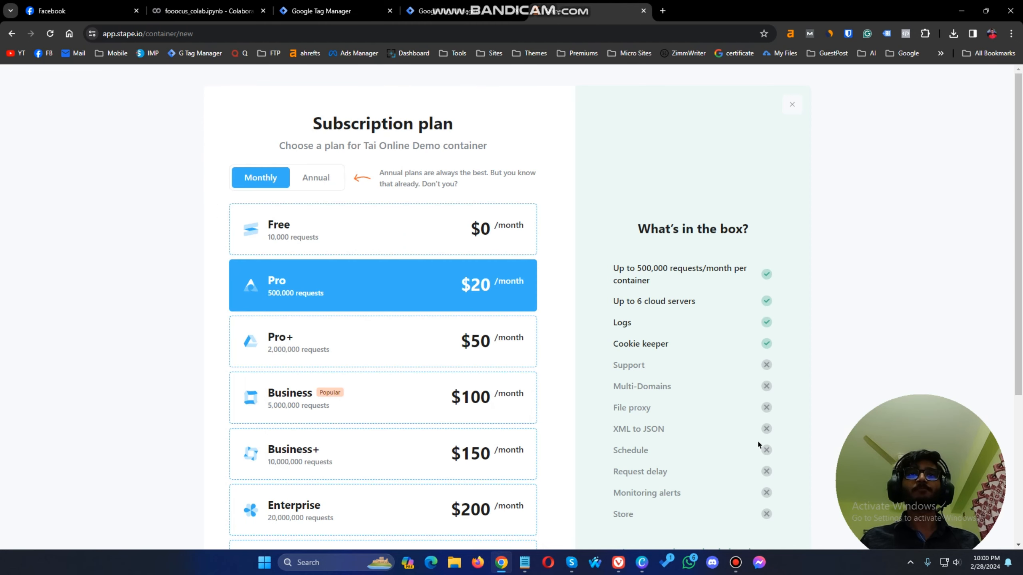
- Choose the monthly Free plan for the Tai Online Demo container, keep automatic tier upgrades on, and continue with that plan
left_click(417, 241)
scroll(422, 247, "down", 5)
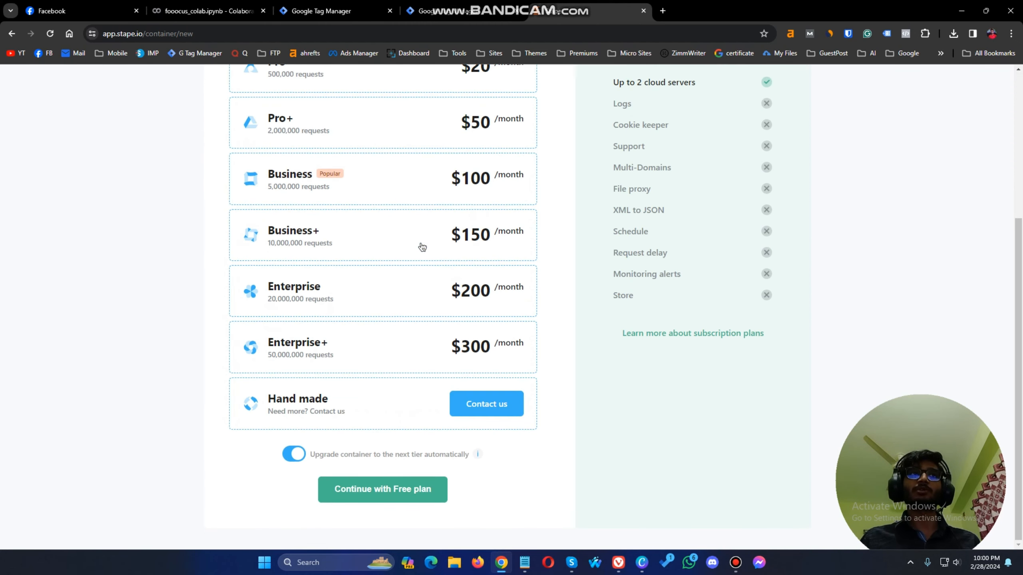
scroll(345, 249, "up", 5)
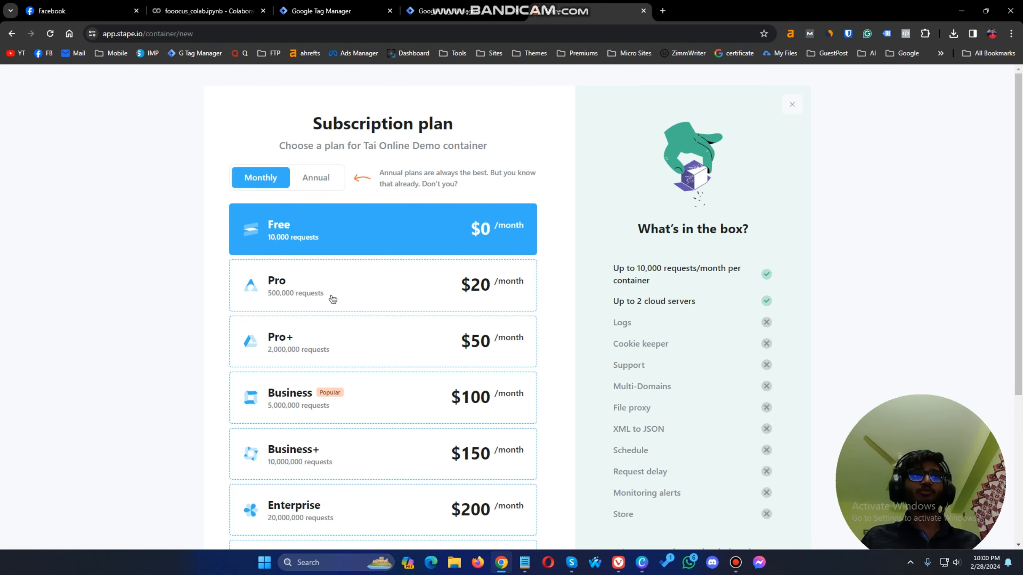
scroll(388, 454, "down", 5)
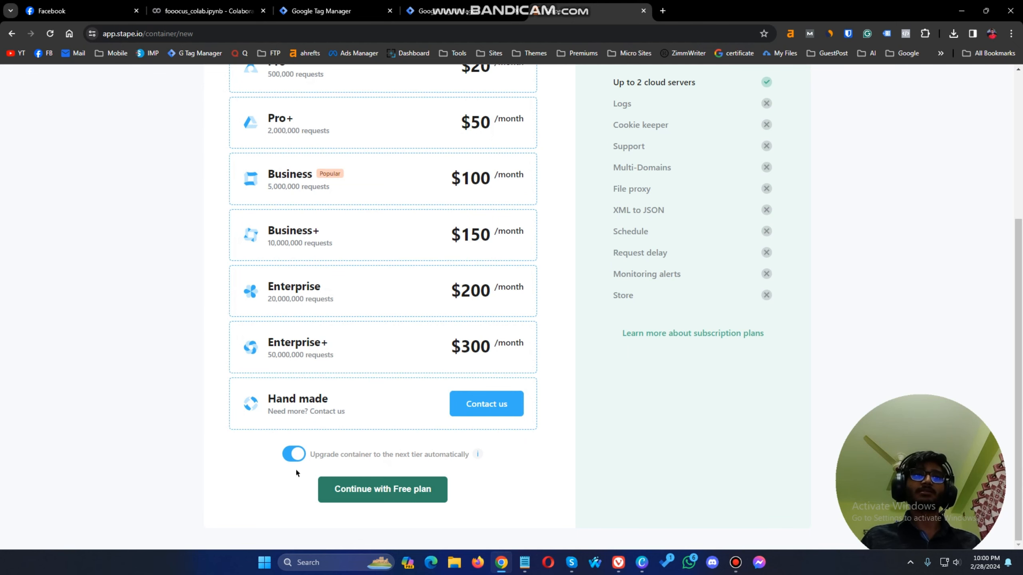
left_click(293, 454)
left_click(294, 454)
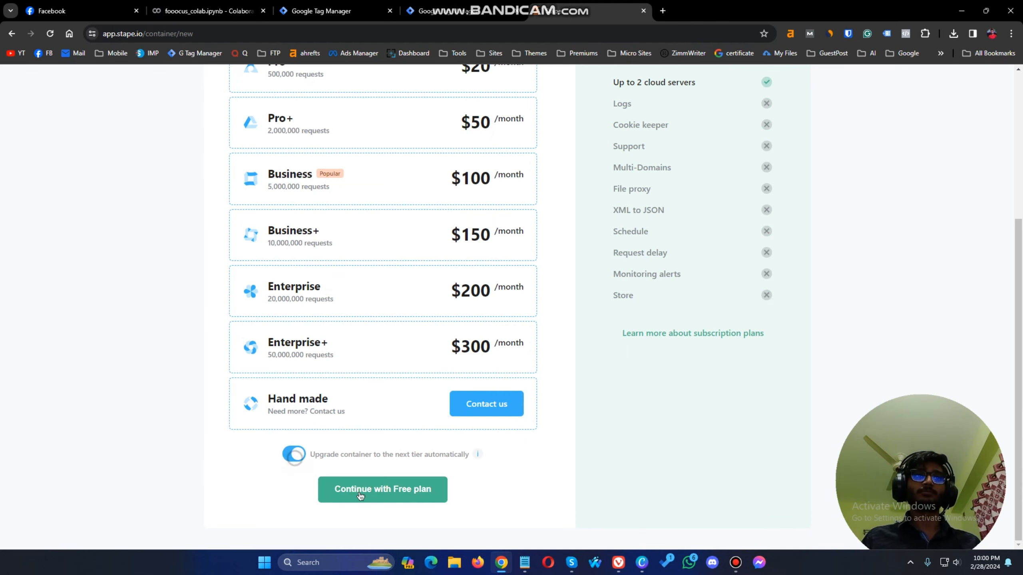
left_click(426, 498)
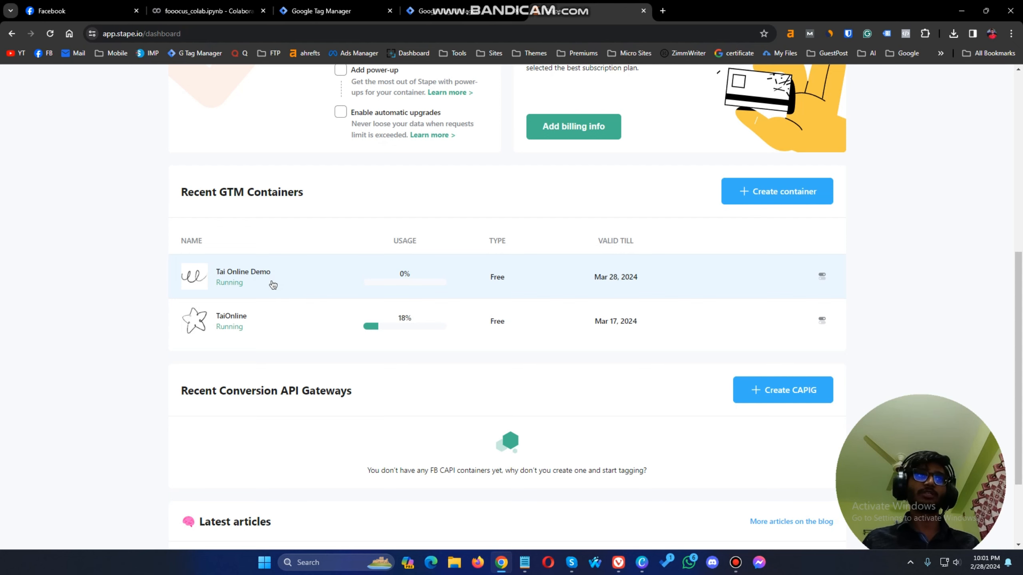
- Open the Tai Online Demo container from the dashboard to review its container settings and tagging server domains
left_click(300, 273)
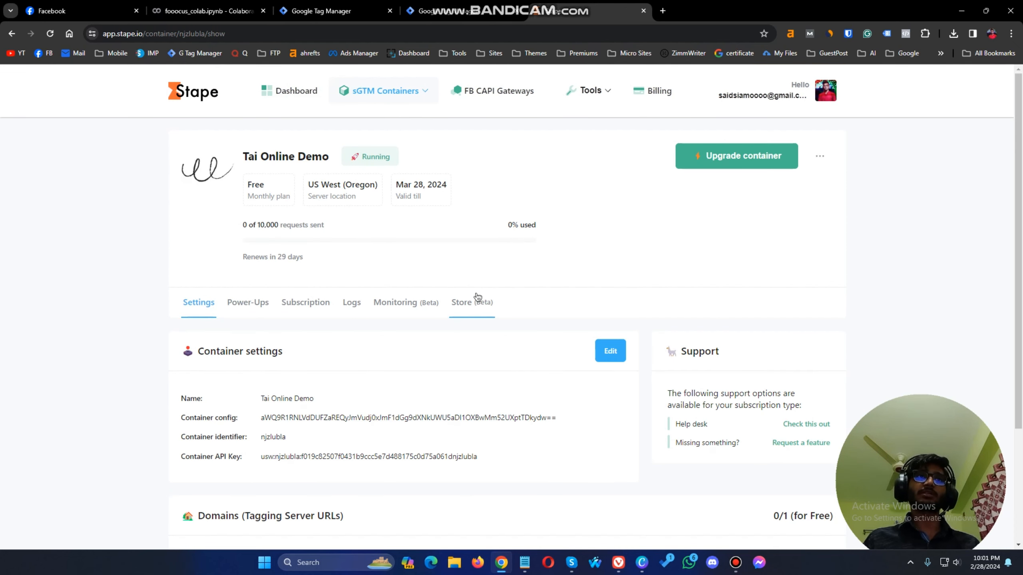
scroll(471, 300, "down", 2)
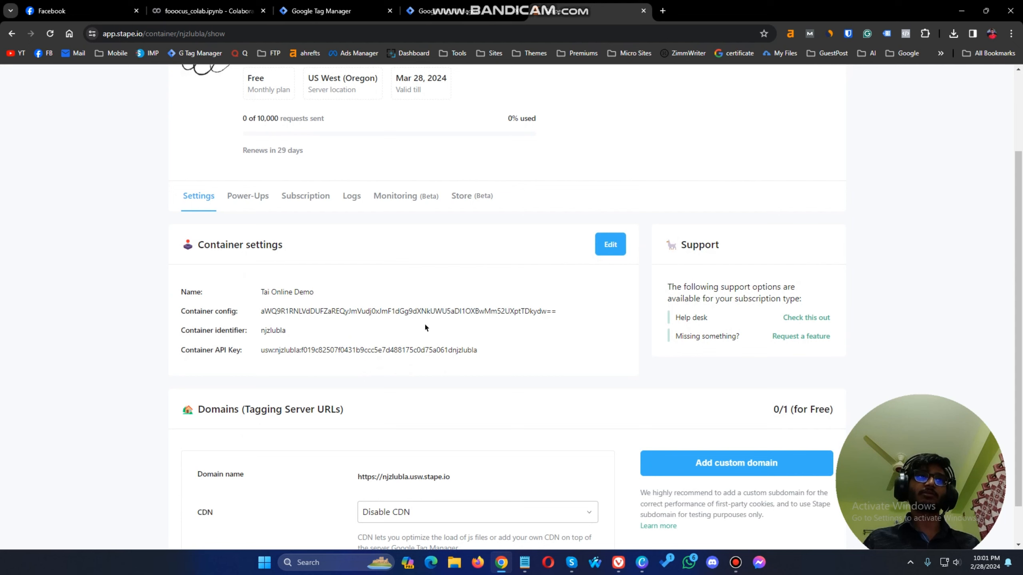
- Switch to Tag Manager, dismiss the tagging server installation instructions, and open the container settings of Tai Online - Server
left_click(468, 9)
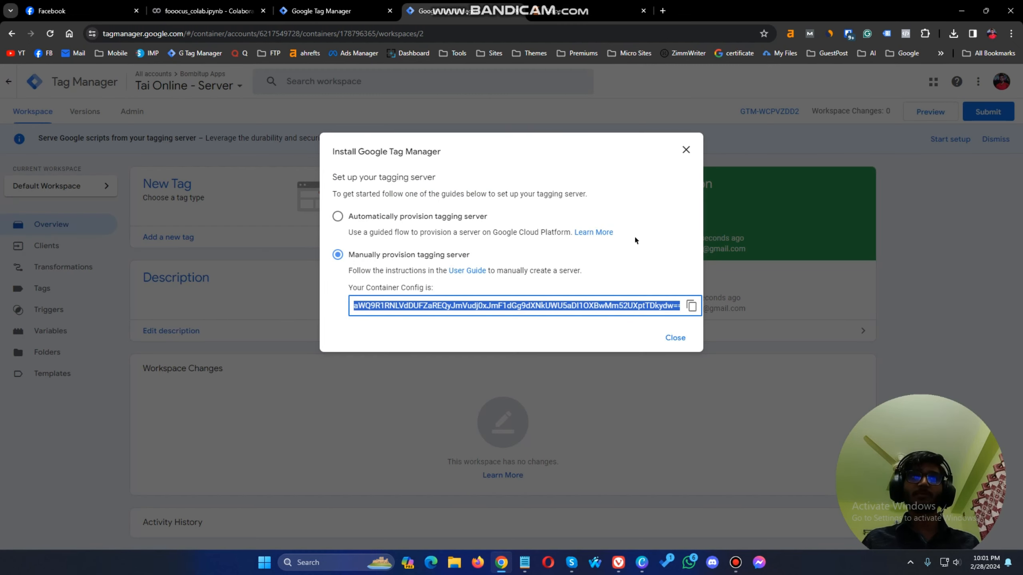
left_click(622, 10)
scroll(267, 344, "down", 1)
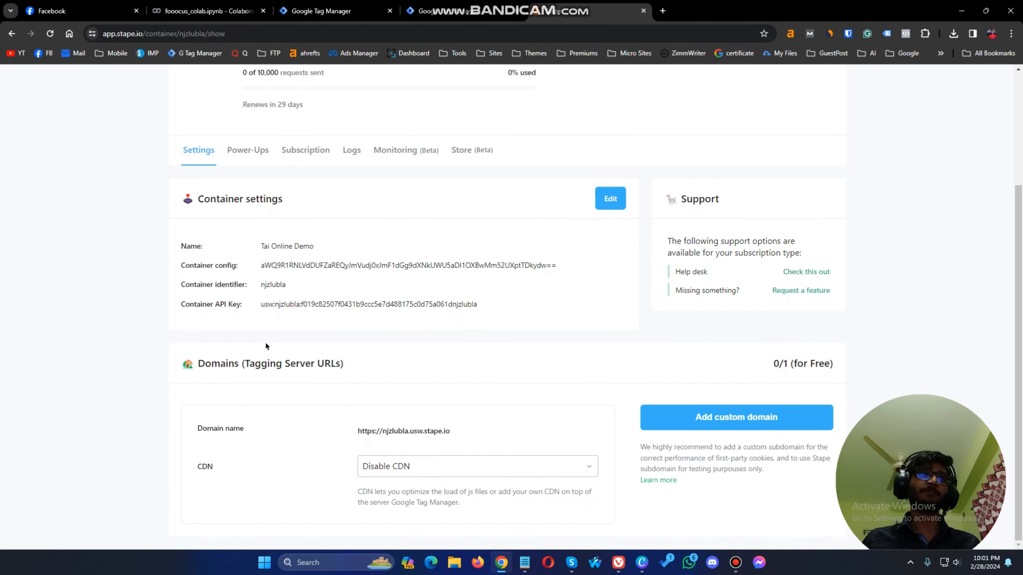
left_click(453, 9)
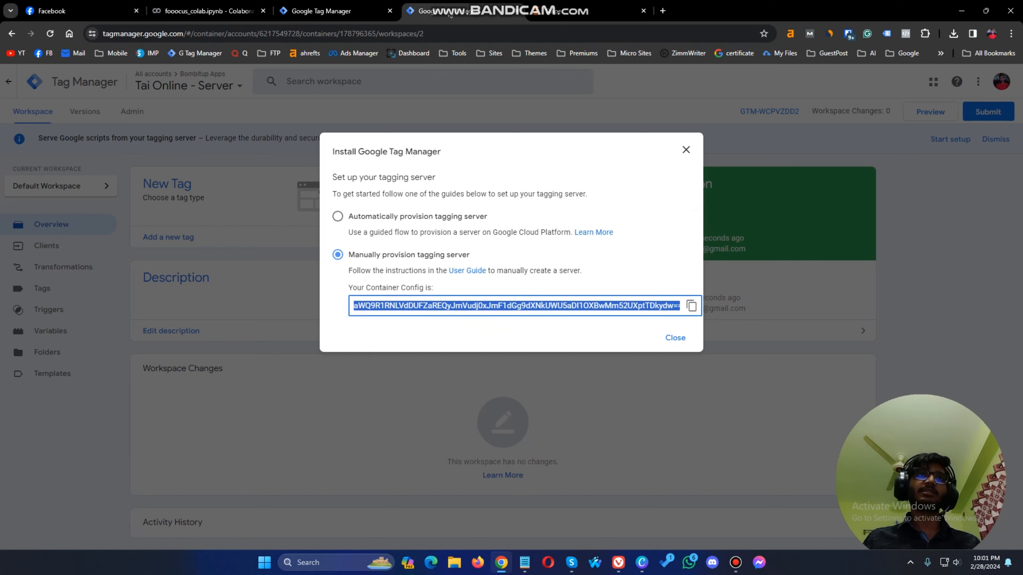
left_click(675, 338)
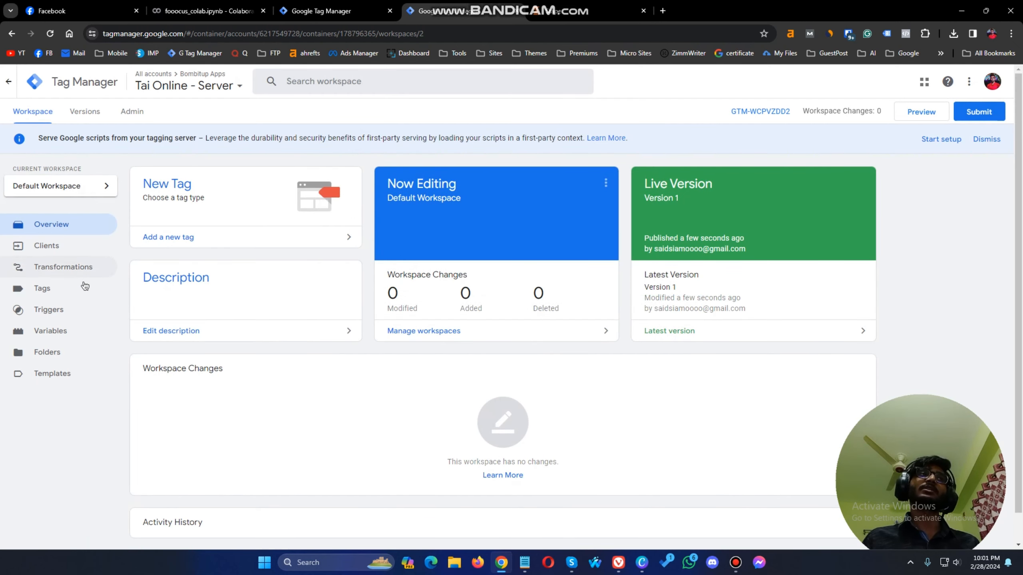
left_click(130, 112)
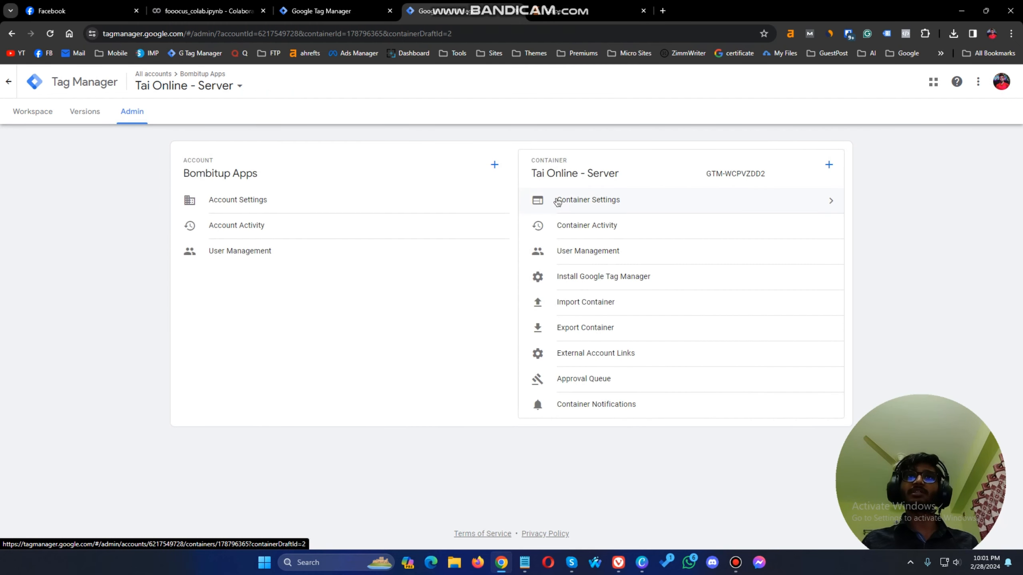
left_click(626, 201)
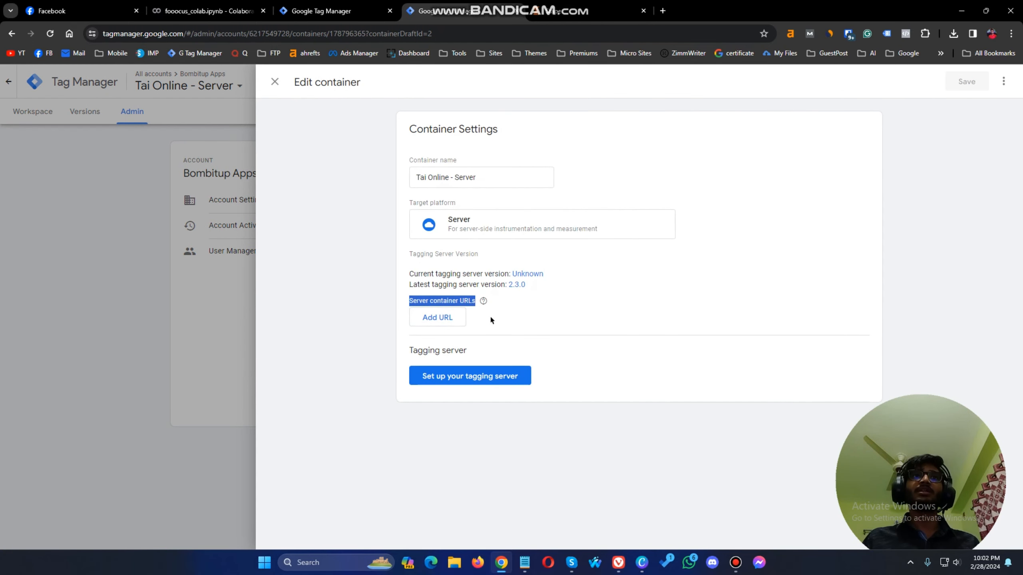
left_click(600, 4)
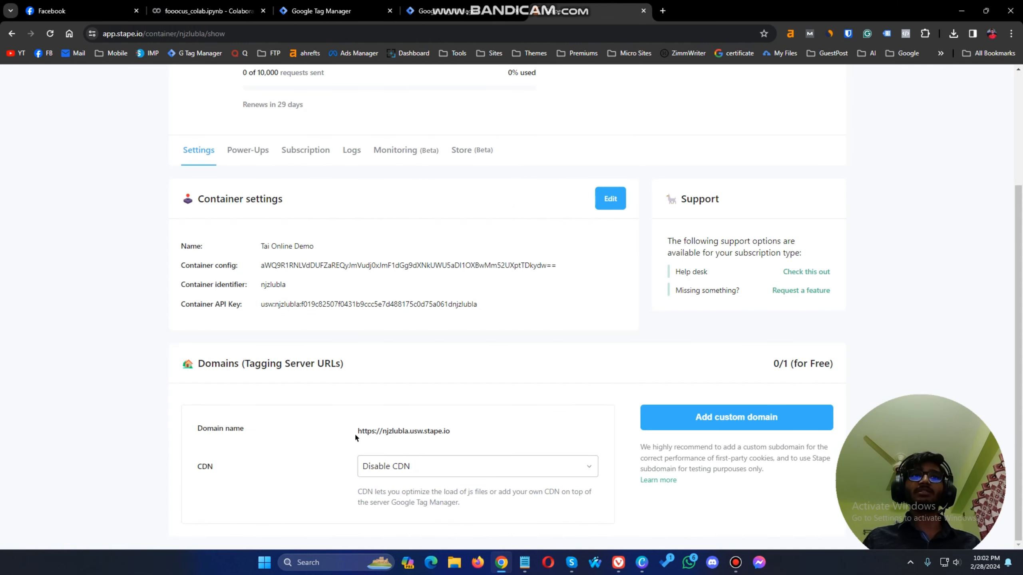
triple_click(226, 432)
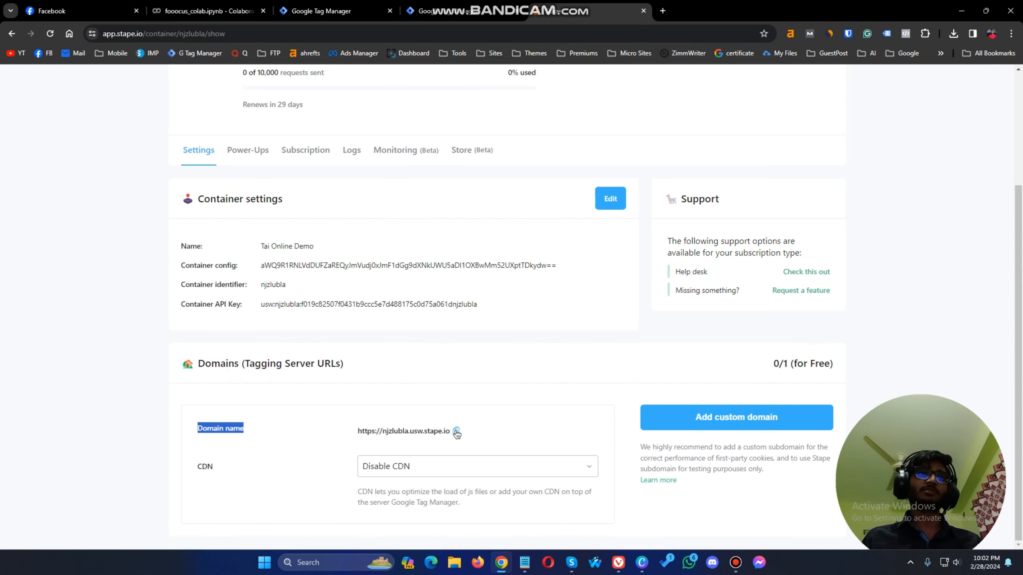
left_click(457, 433)
key("alt+Tab")
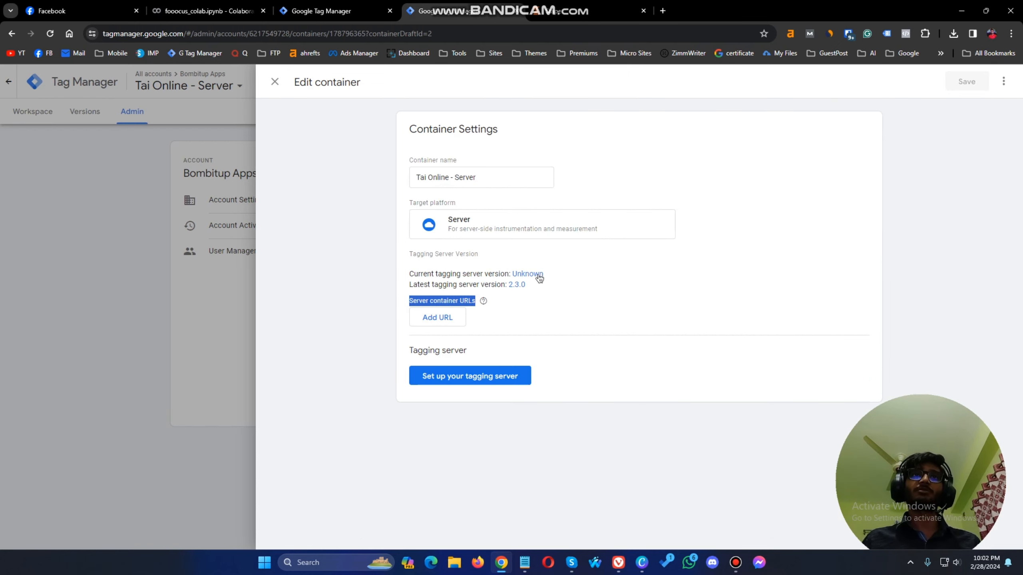
left_click(451, 319)
left_click(460, 320)
key("ctrl+v")
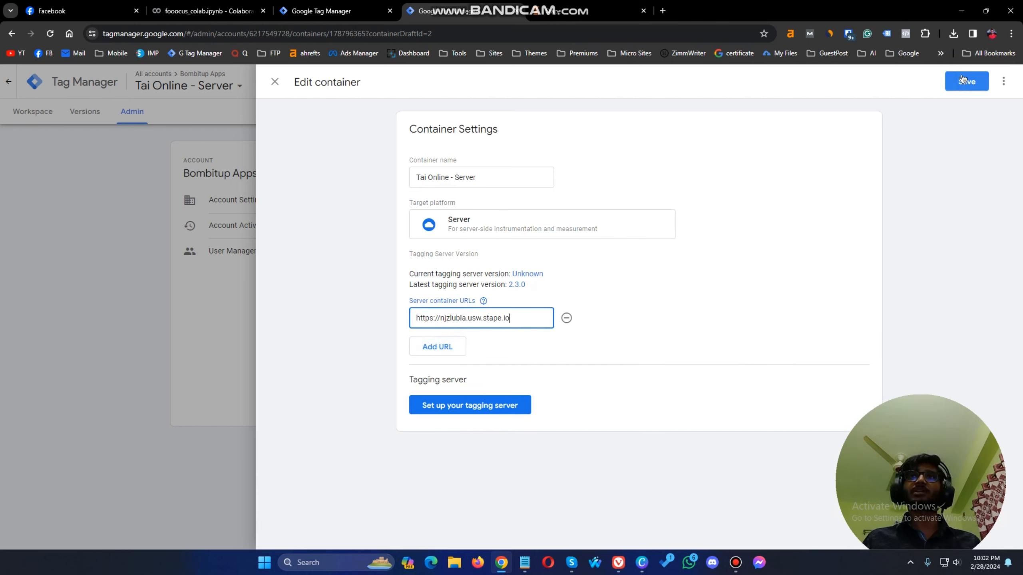
left_click(960, 80)
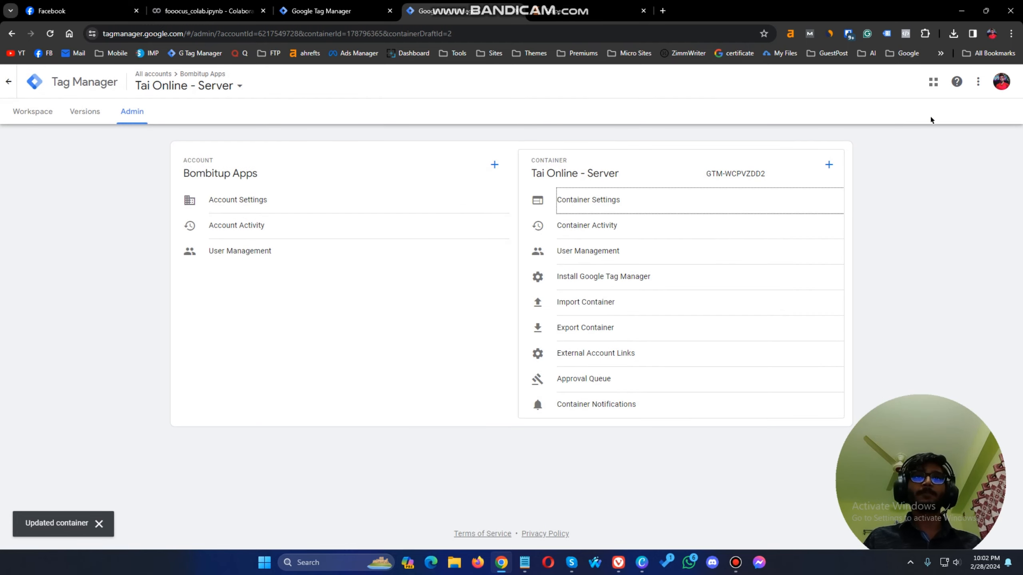
- Reopen the Tai Online - Server container settings to check the server container URL and the tagging server's container configuration
left_click(611, 208)
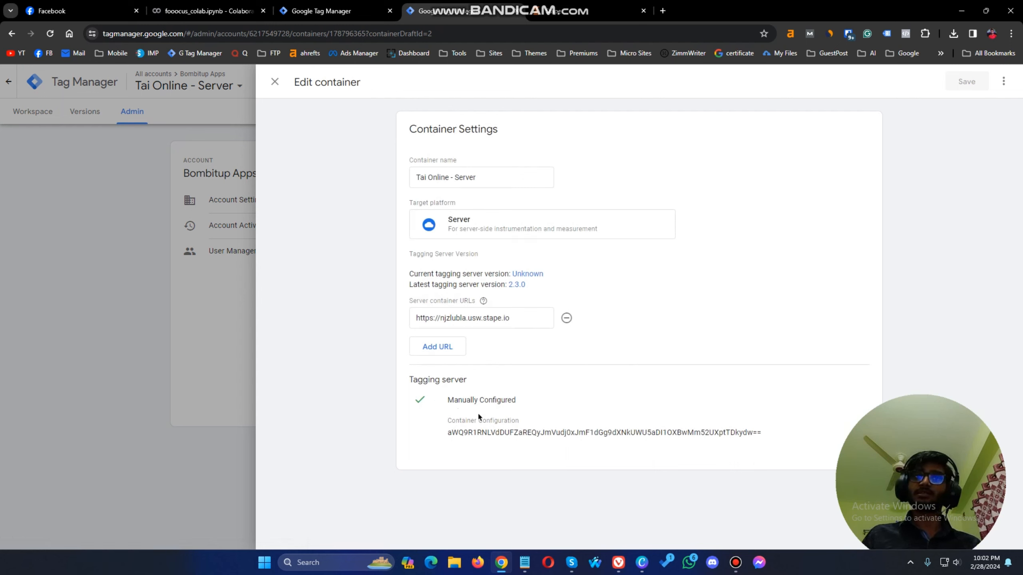
left_click_drag(448, 436, 771, 434)
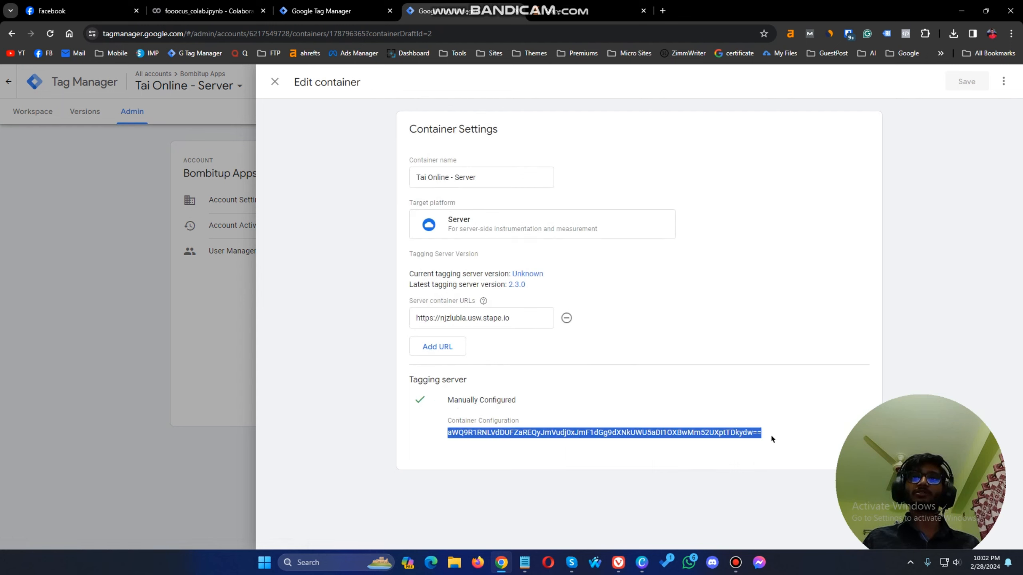
left_click(632, 402)
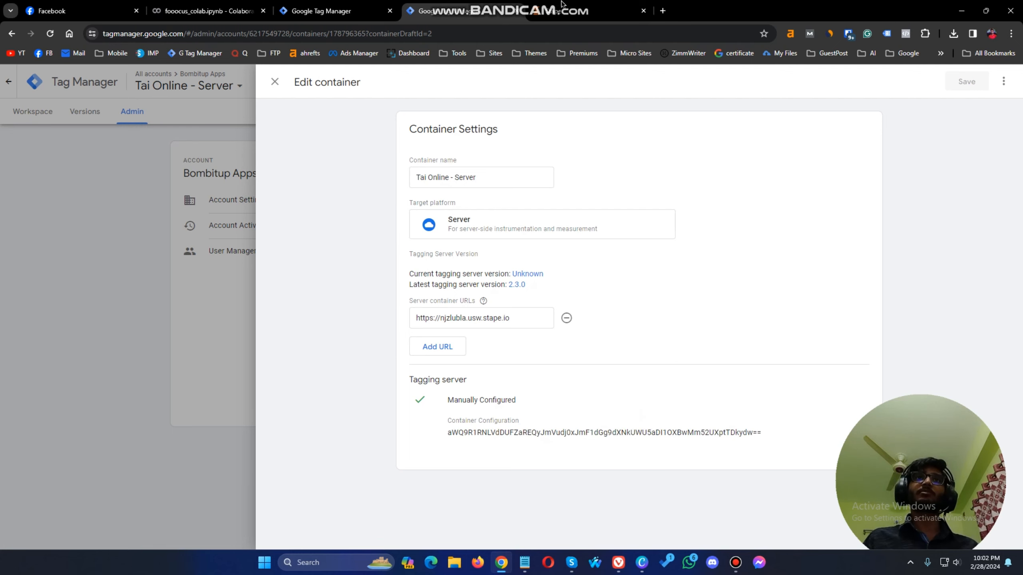